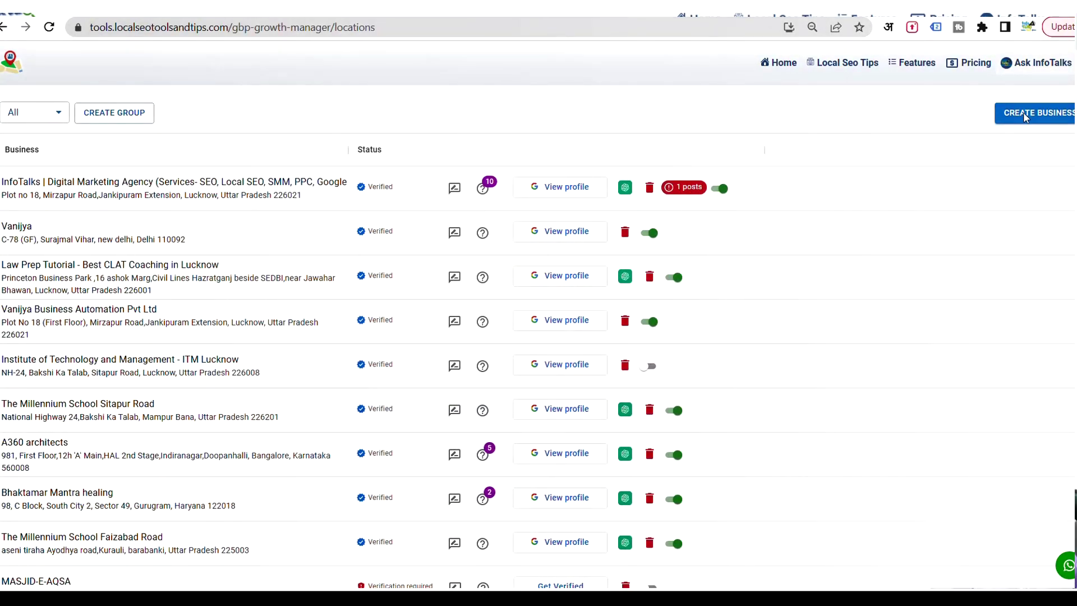
{"action": "left_click", "coordinate": [1015, 119]}
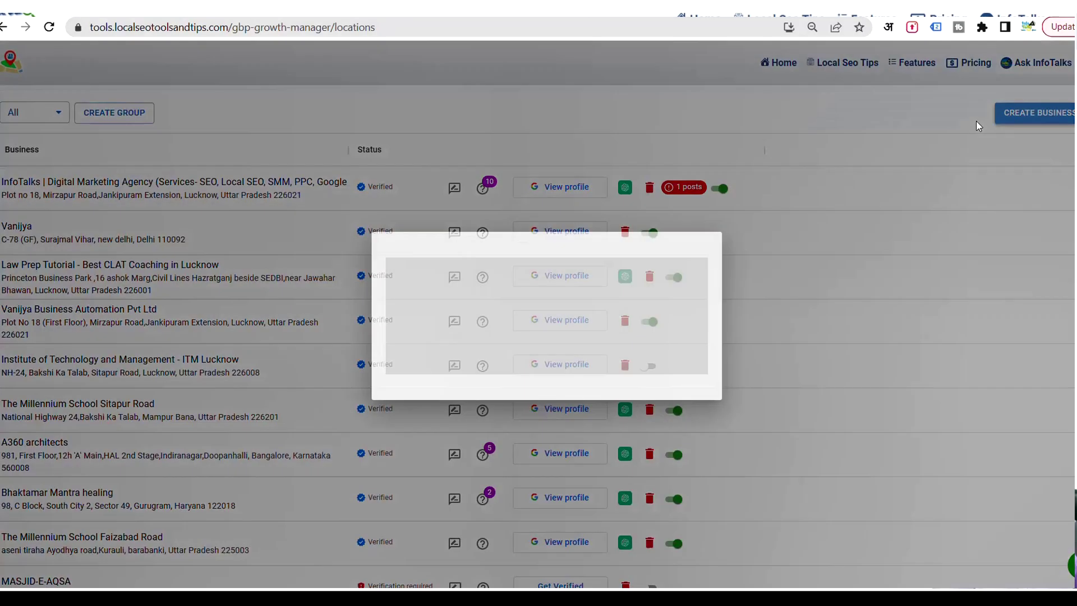
{"action": "left_click", "coordinate": [742, 173]}
{"action": "scroll", "coordinate": [45, 348], "scroll_direction": "down", "scroll_amount": 10}
{"action": "scroll", "coordinate": [60, 460], "scroll_direction": "up", "scroll_amount": 6}
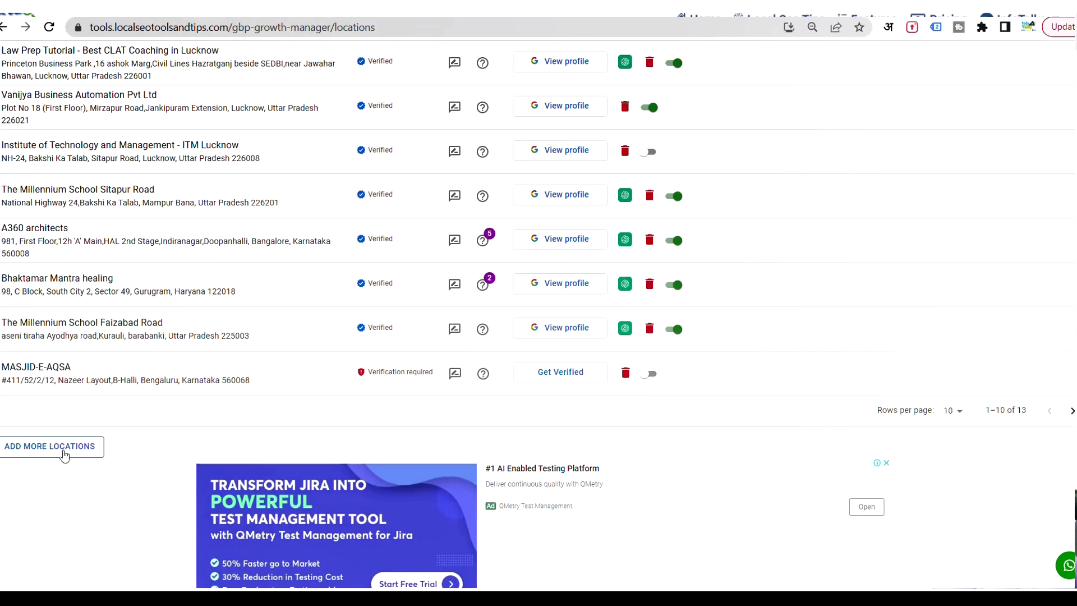
{"action": "left_click", "coordinate": [66, 447]}
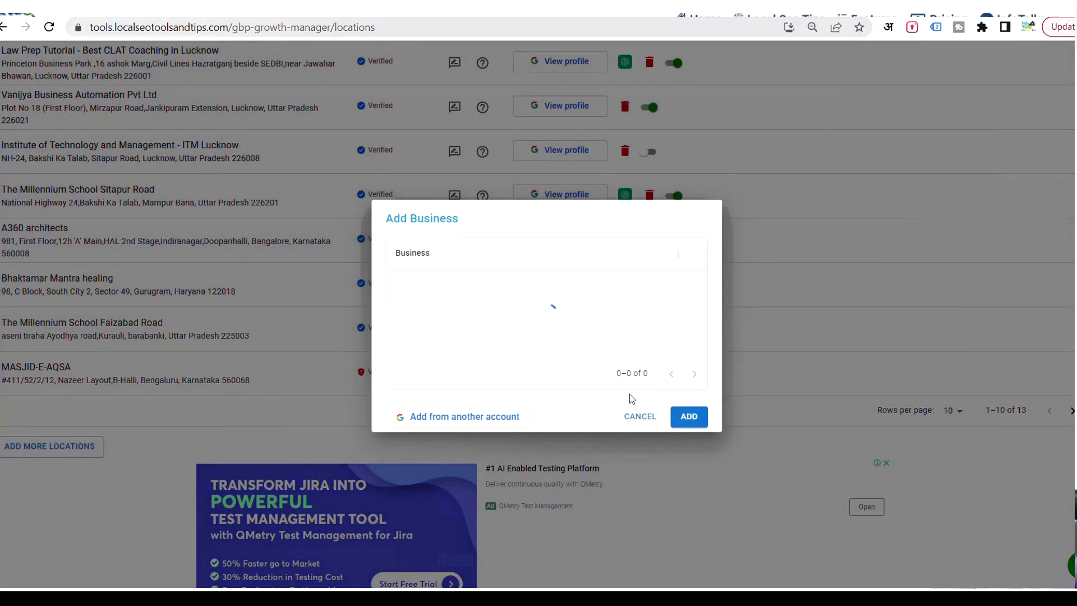
{"action": "double_click", "coordinate": [648, 419]}
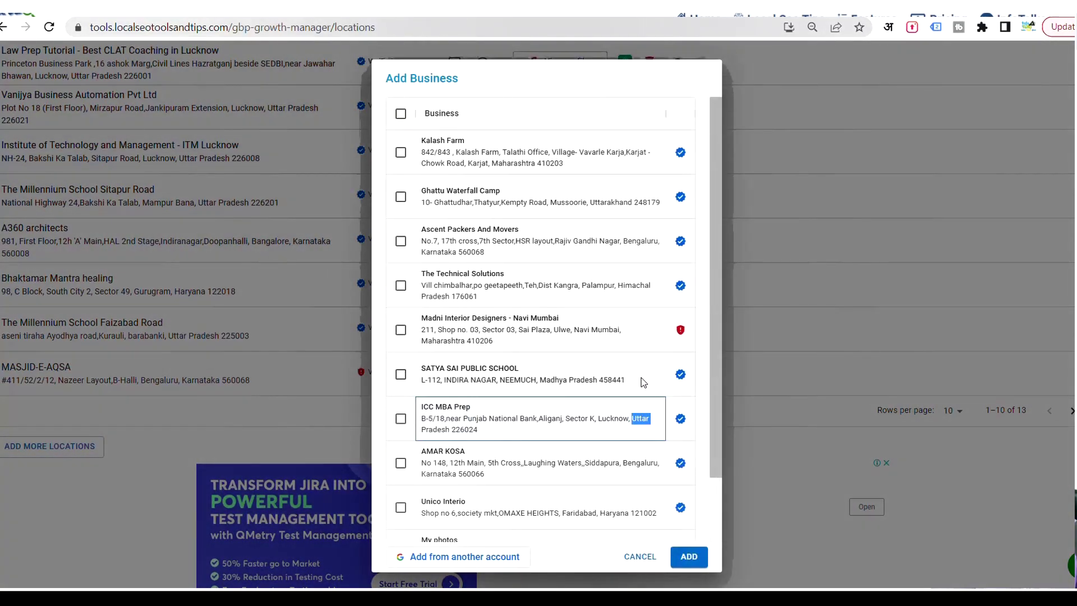
{"action": "left_click", "coordinate": [632, 558]}
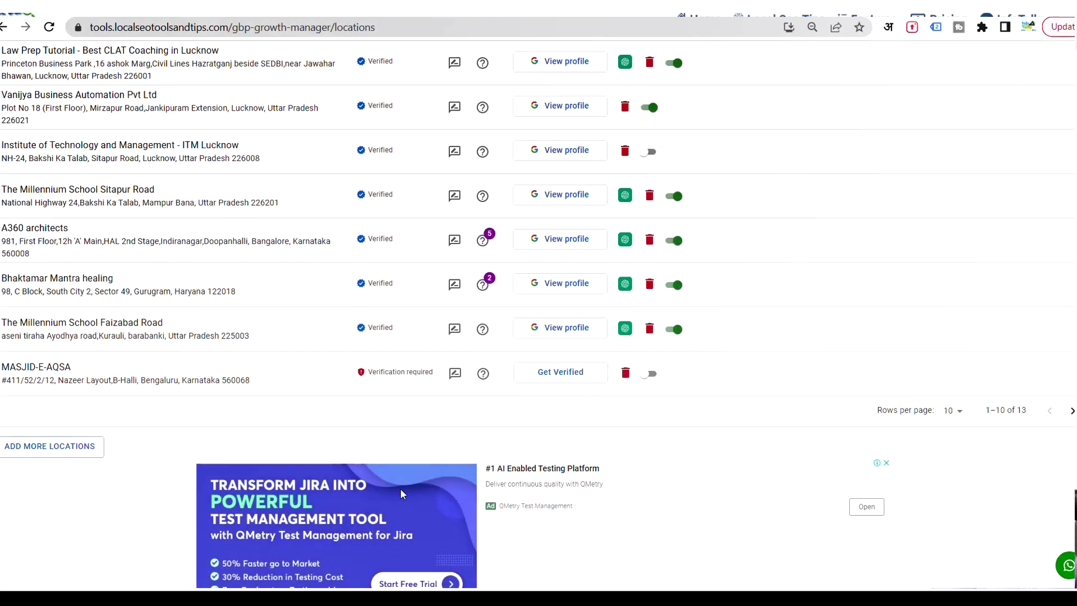
{"action": "scroll", "coordinate": [164, 455], "scroll_direction": "up", "scroll_amount": 4}
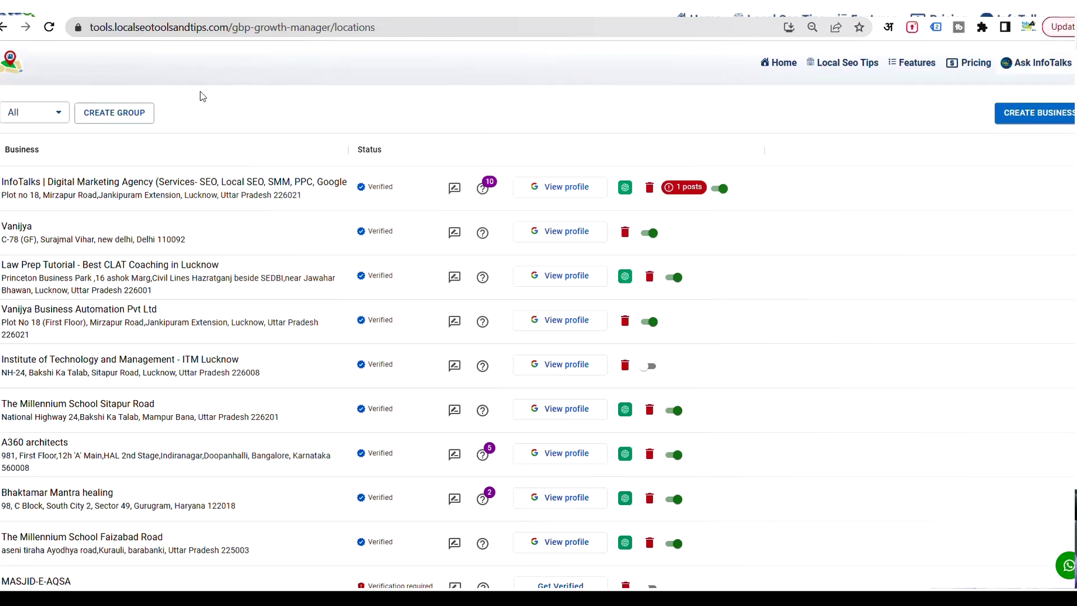
- Open InfoTalks from the locations list and review its dashboard: score 55, 4.8 rating, 277 reviews
{"action": "left_click", "coordinate": [173, 184]}
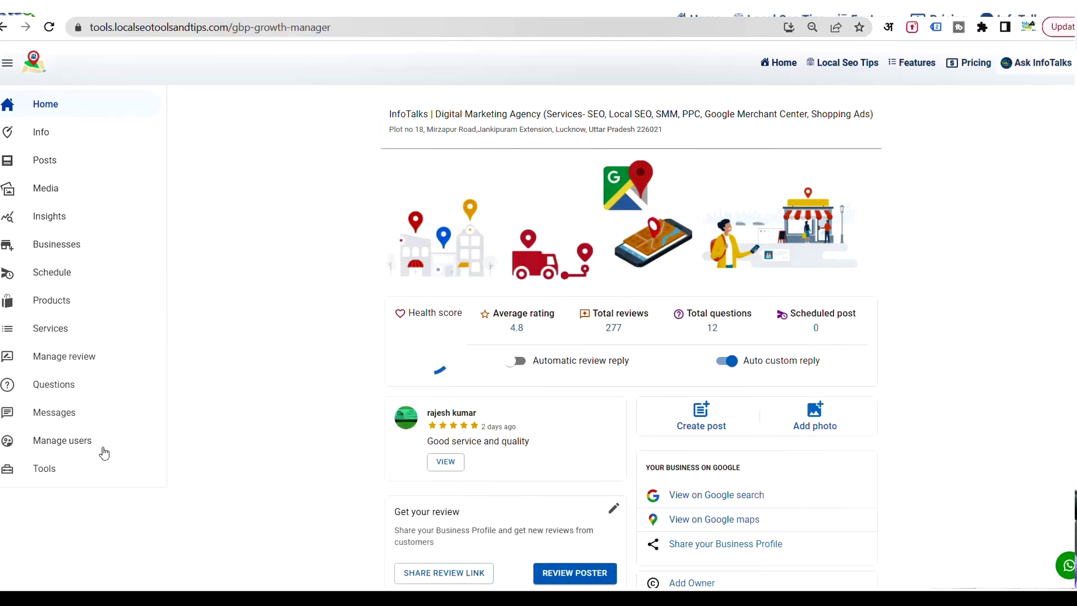
{"action": "mouse_move", "coordinate": [101, 483]}
{"action": "left_mouse_down"}
{"action": "mouse_move", "coordinate": [45, 371]}
{"action": "mouse_move", "coordinate": [37, 161]}
{"action": "left_mouse_up"}
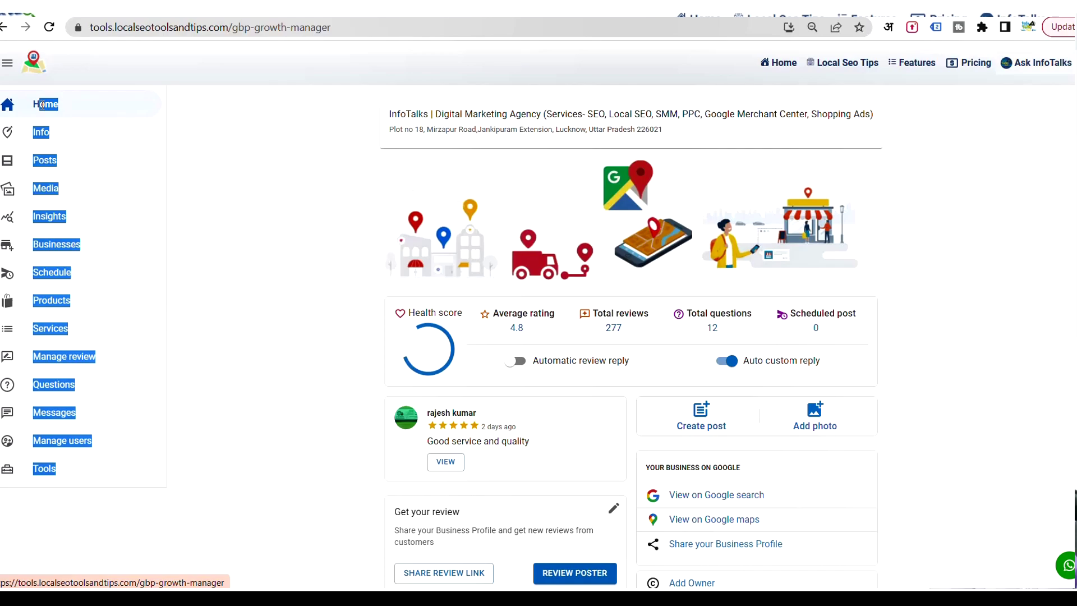
{"action": "left_click", "coordinate": [226, 190]}
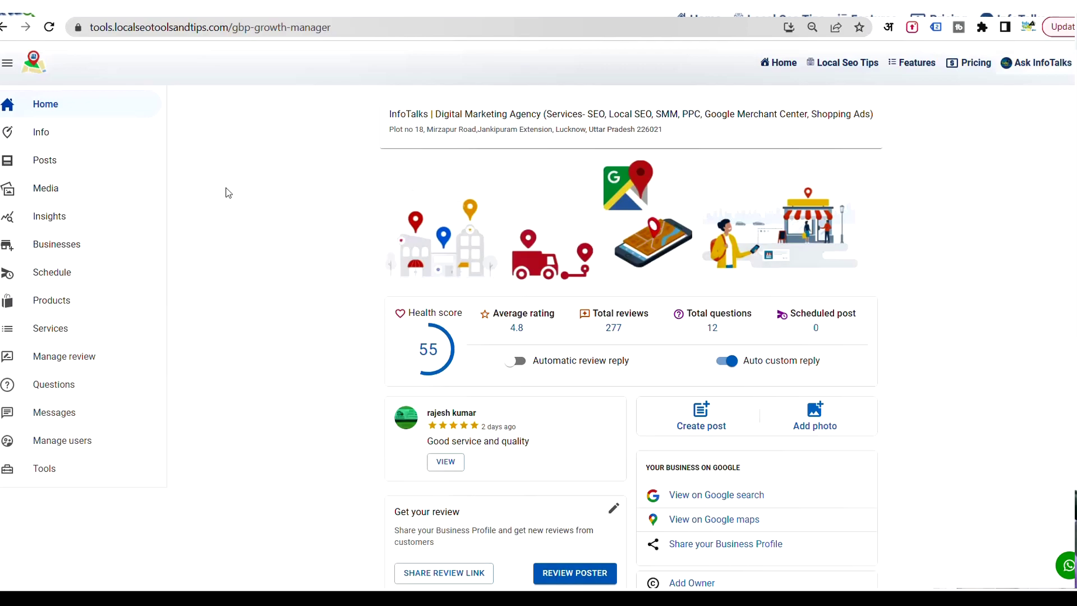
{"action": "scroll", "coordinate": [268, 268], "scroll_direction": "down", "scroll_amount": 4}
{"action": "scroll", "coordinate": [269, 271], "scroll_direction": "up", "scroll_amount": 4}
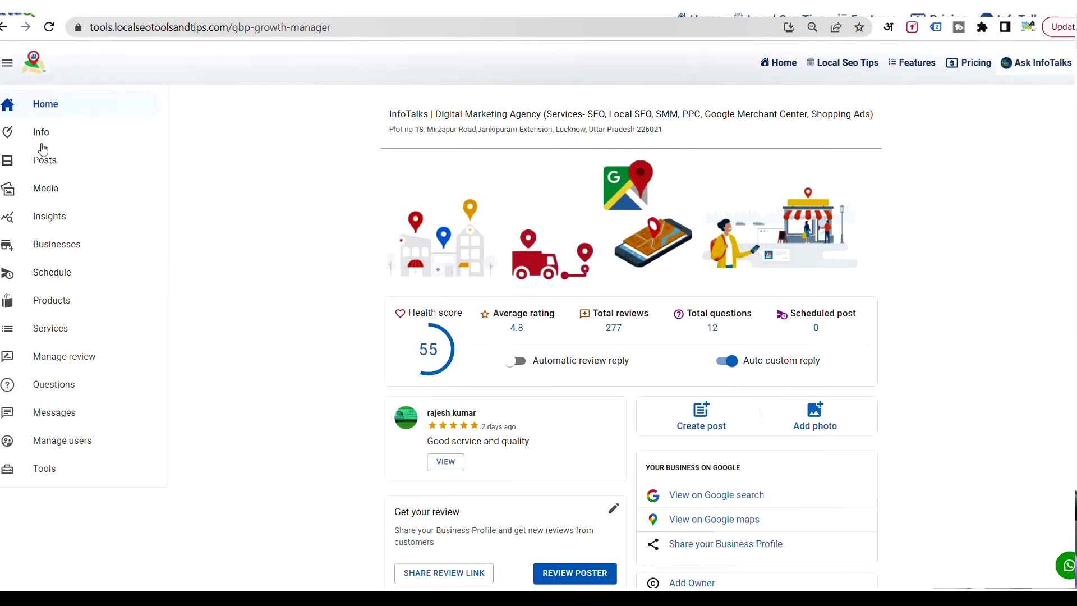
- Open the InfoTalks customer Messages on Google, close that tab, then reopen Messages
{"action": "left_click", "coordinate": [54, 413]}
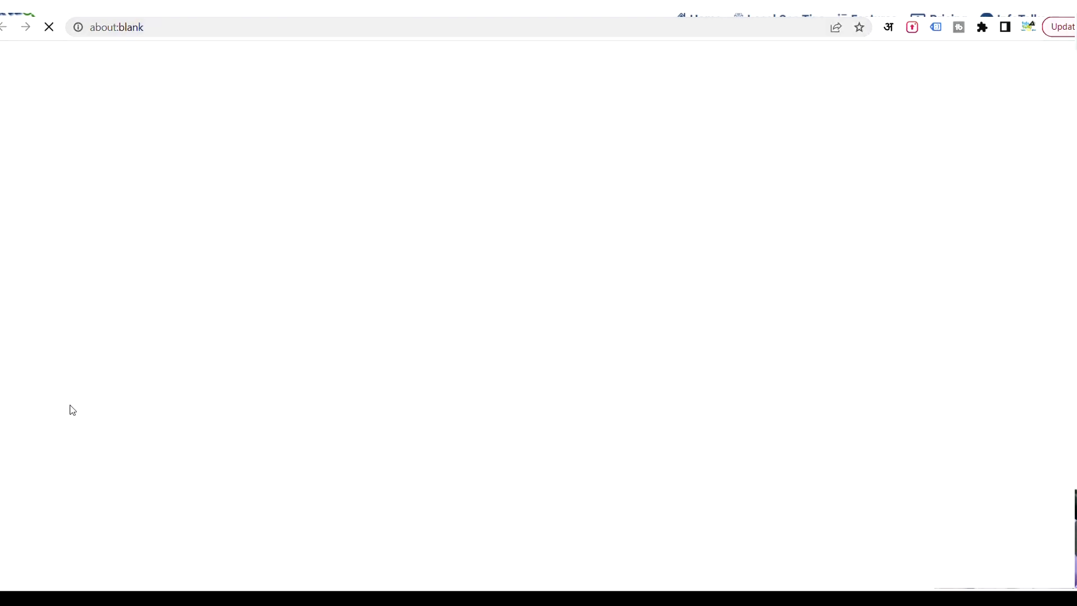
{"action": "key", "text": "ctrl+w"}
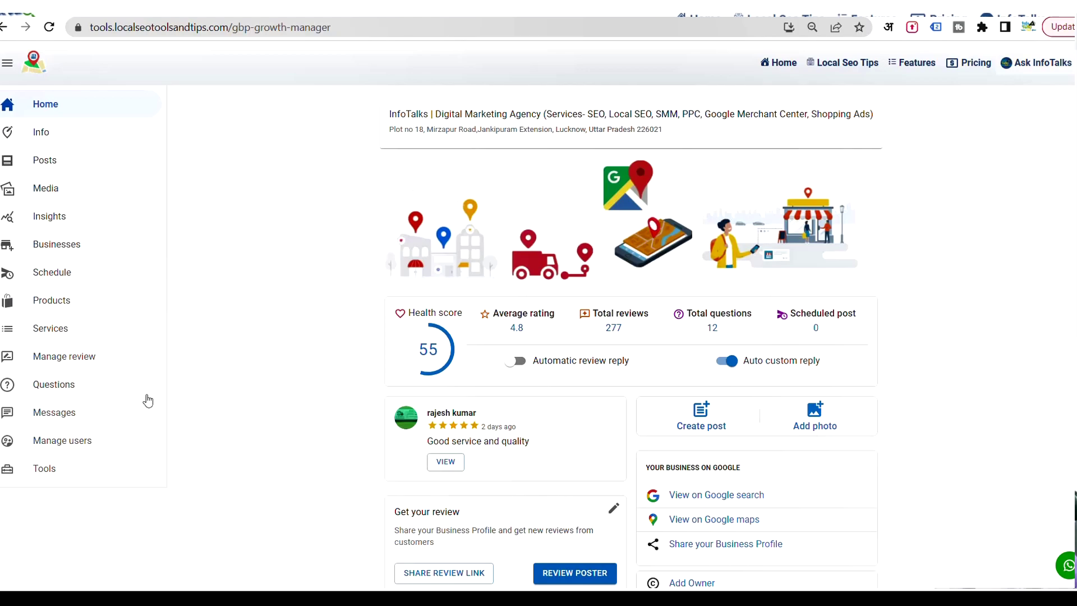
{"action": "left_click", "coordinate": [61, 418]}
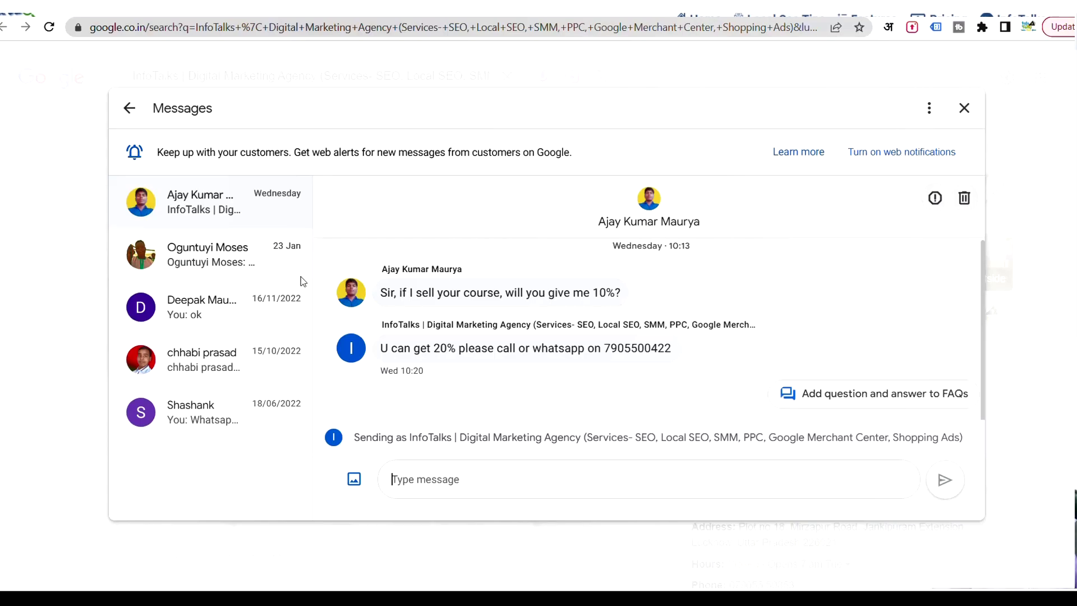
- Check the first message's timestamp, read another customer's conversation, and close Messages
{"action": "left_click", "coordinate": [464, 289]}
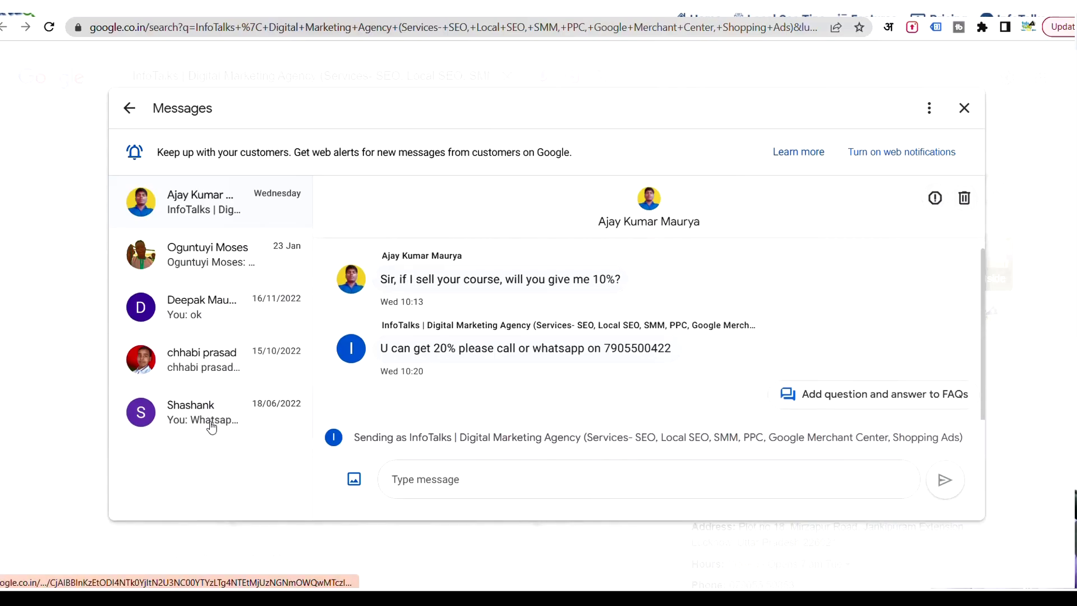
{"action": "left_click", "coordinate": [220, 319]}
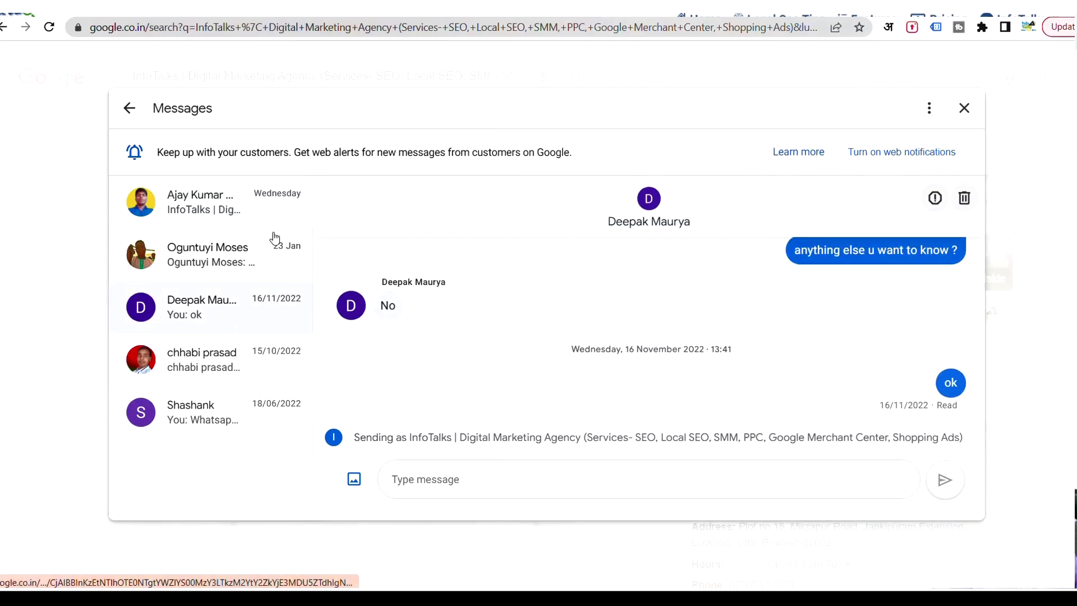
{"action": "left_click", "coordinate": [965, 110]}
- Review the profile's notification settings, with all email alerts on, then close them
{"action": "left_click", "coordinate": [579, 202]}
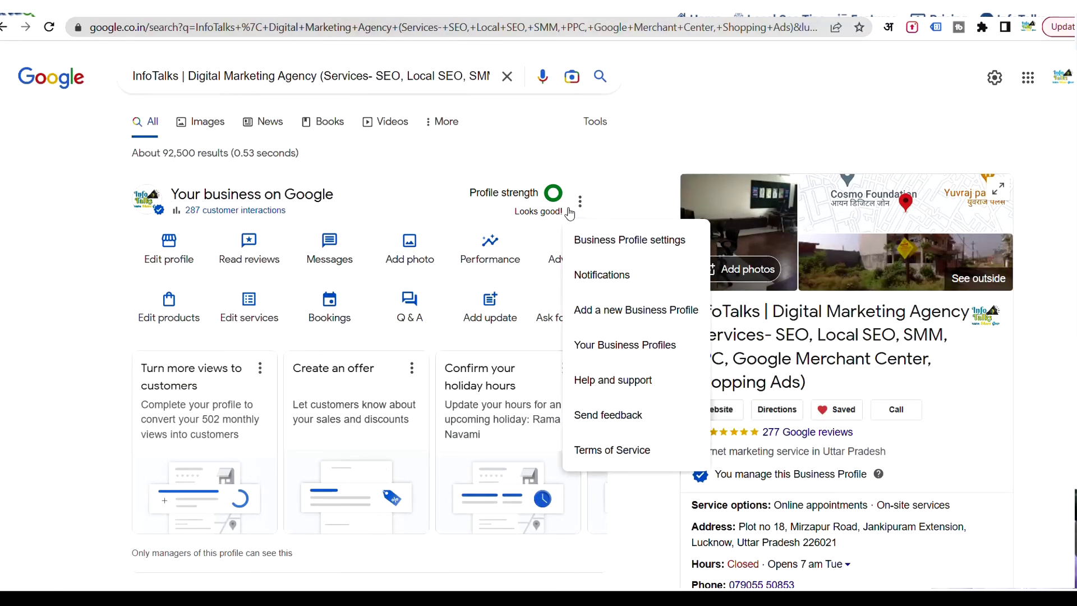
{"action": "left_click", "coordinate": [597, 280]}
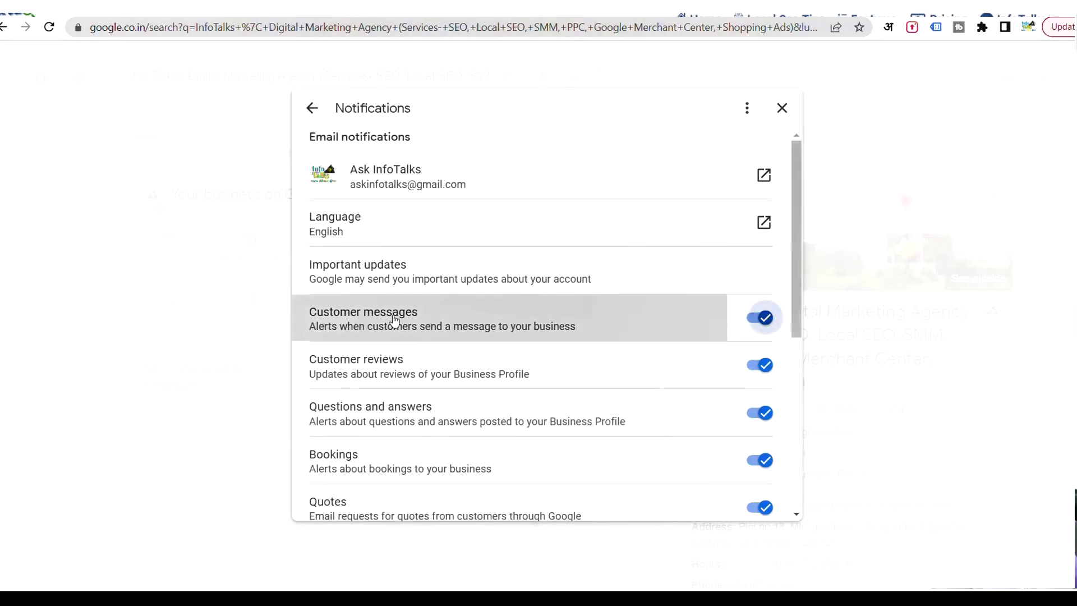
{"action": "triple_click", "coordinate": [413, 343]}
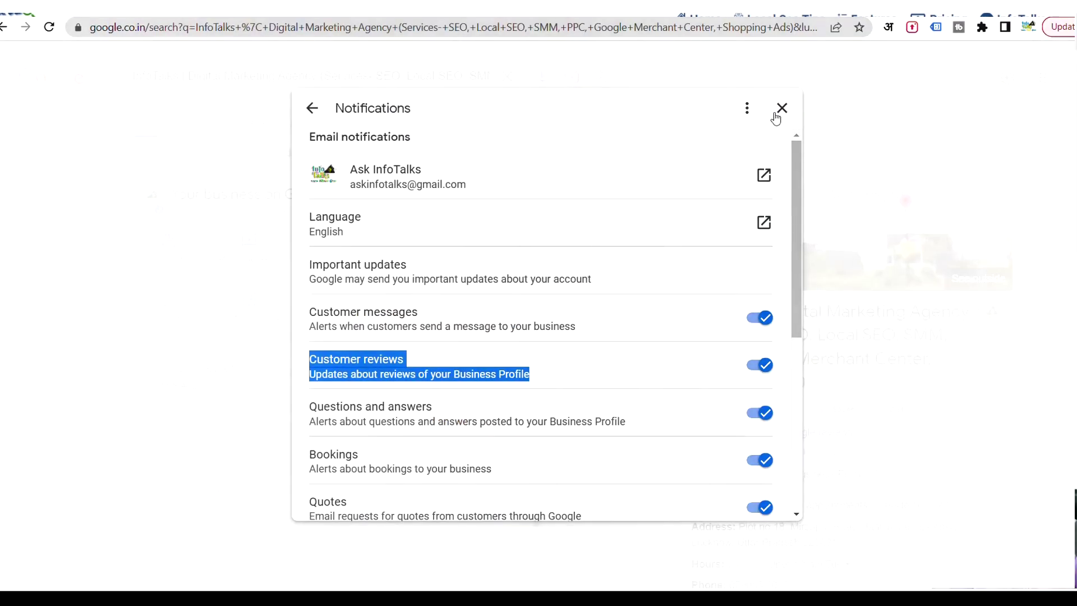
{"action": "left_click", "coordinate": [776, 110]}
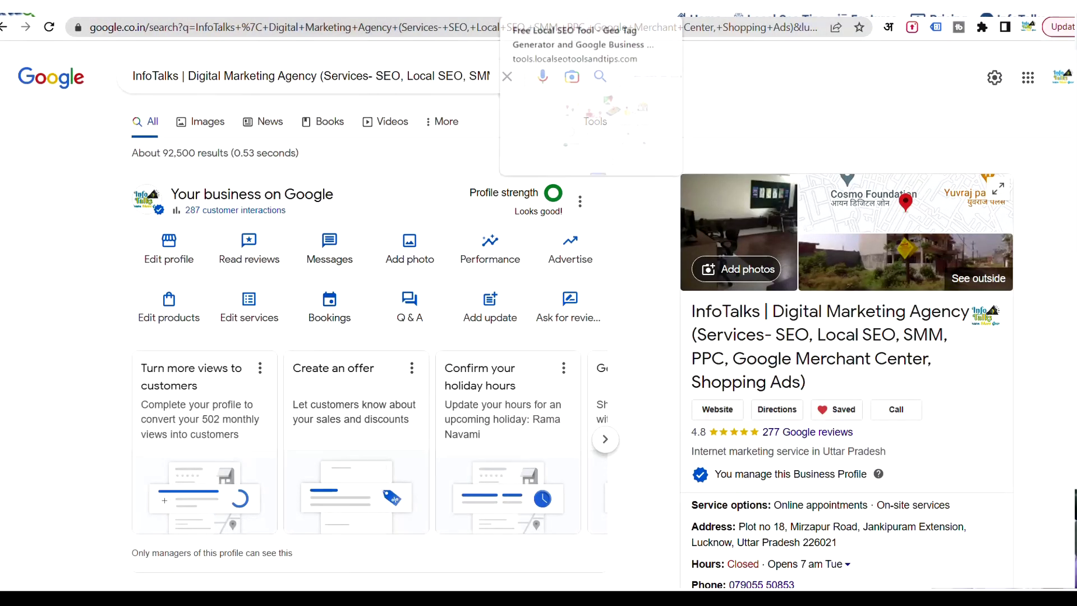
- Switch back to the tools.localseotoolsandtips.com tab showing the InfoTalks dashboard
{"action": "left_click", "coordinate": [561, 6]}
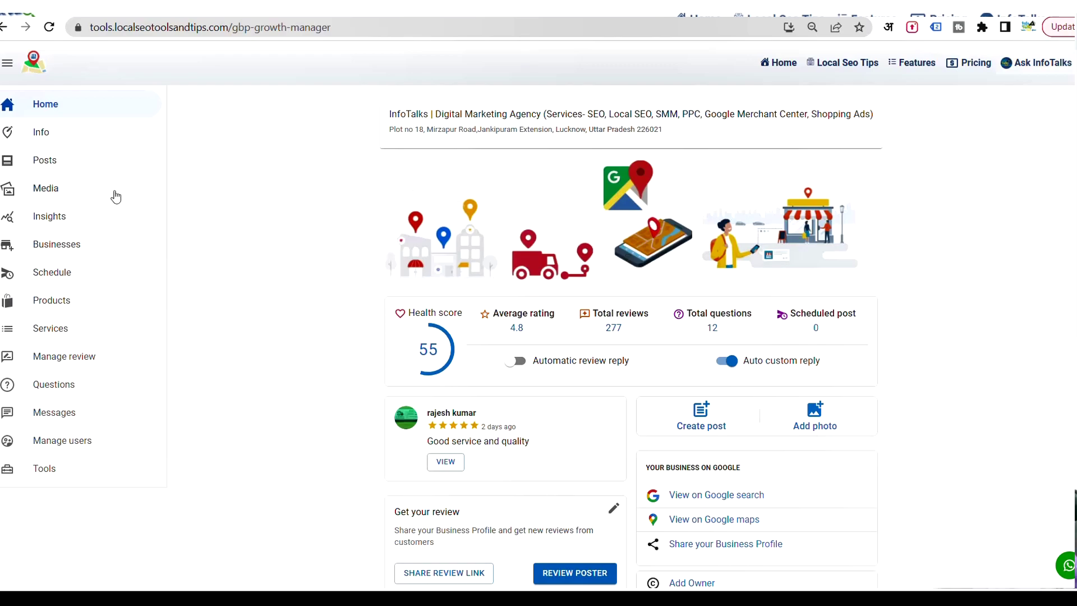
- Open the Info page, copy the Business Profile ID, and cancel the labels editor unchanged
{"action": "left_click", "coordinate": [60, 137]}
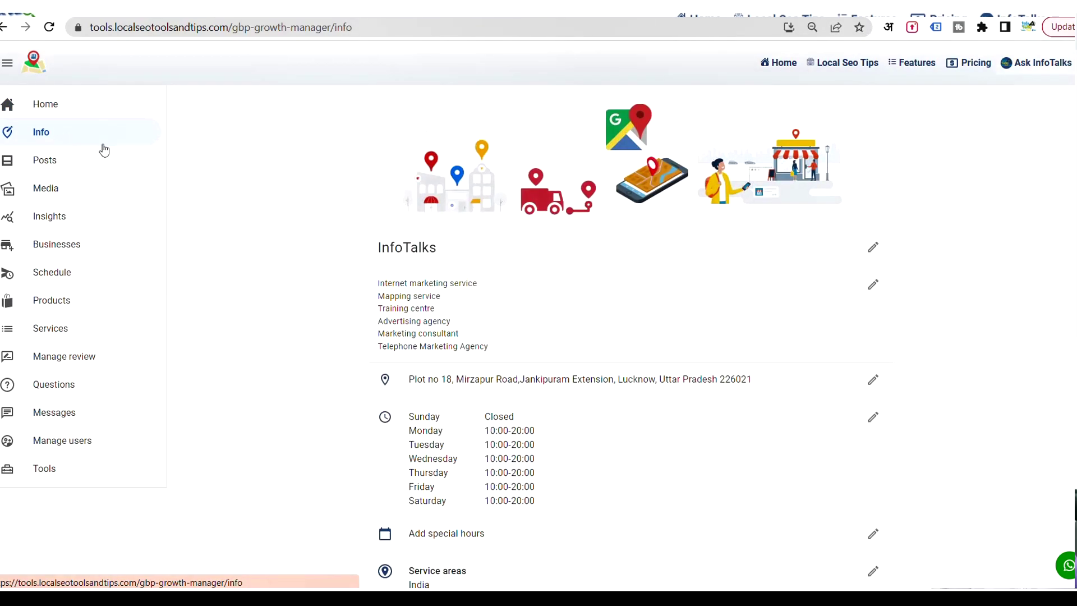
{"action": "scroll", "coordinate": [527, 363], "scroll_direction": "down", "scroll_amount": 8}
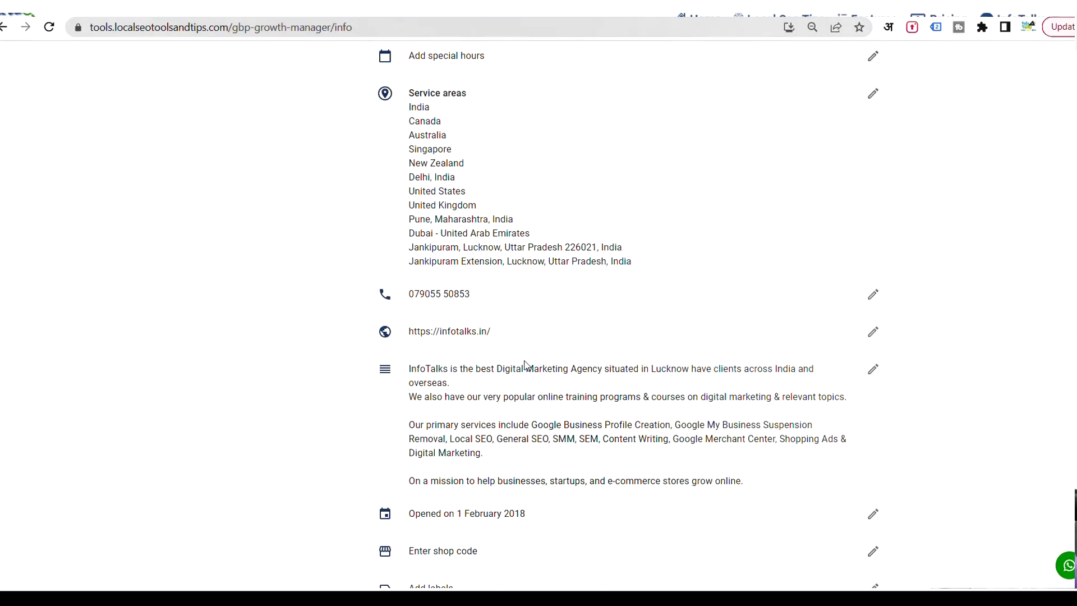
{"action": "scroll", "coordinate": [527, 365], "scroll_direction": "down", "scroll_amount": 7}
{"action": "left_click", "coordinate": [857, 260]}
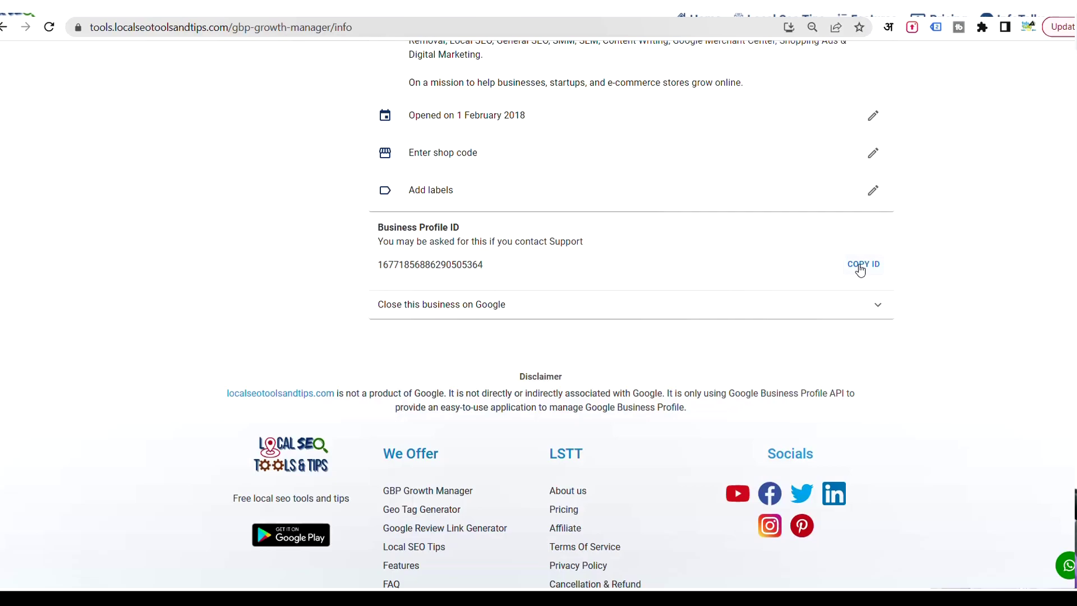
{"action": "left_click", "coordinate": [871, 191]}
{"action": "left_click", "coordinate": [650, 394]}
- Open the special hours editor, cancel it without changes, and return to the page top
{"action": "scroll", "coordinate": [655, 393], "scroll_direction": "up", "scroll_amount": 1}
{"action": "scroll", "coordinate": [656, 391], "scroll_direction": "up", "scroll_amount": 2}
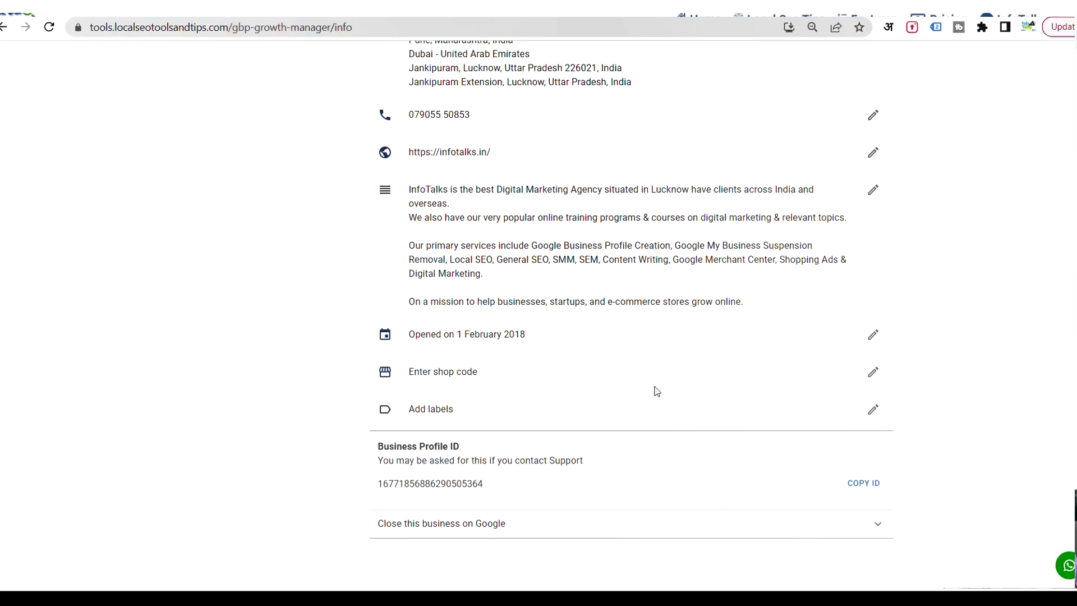
{"action": "scroll", "coordinate": [656, 391], "scroll_direction": "up", "scroll_amount": 1}
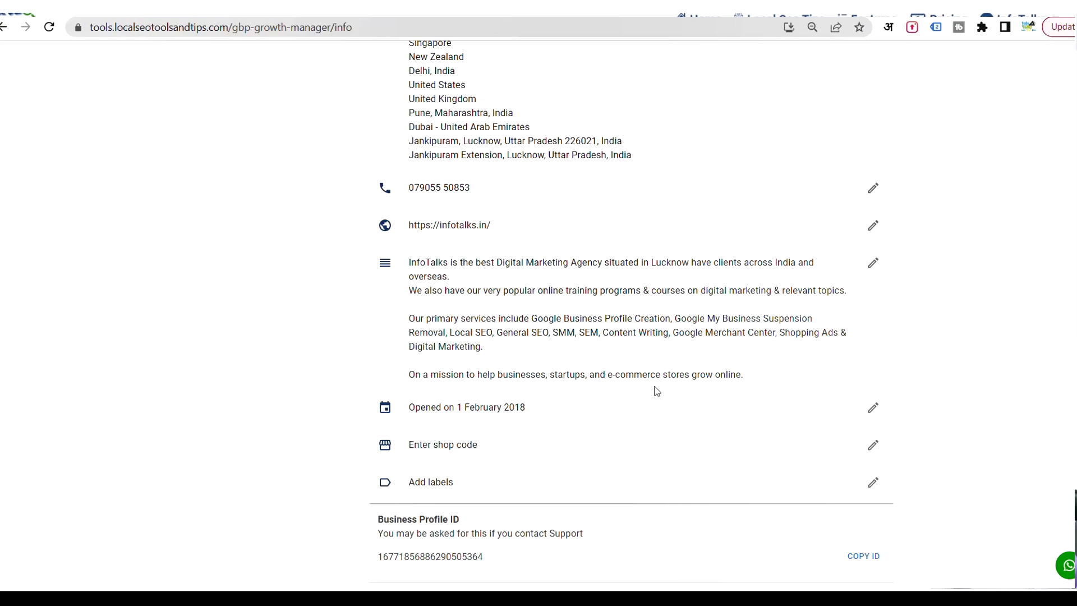
{"action": "scroll", "coordinate": [657, 391], "scroll_direction": "up", "scroll_amount": 3}
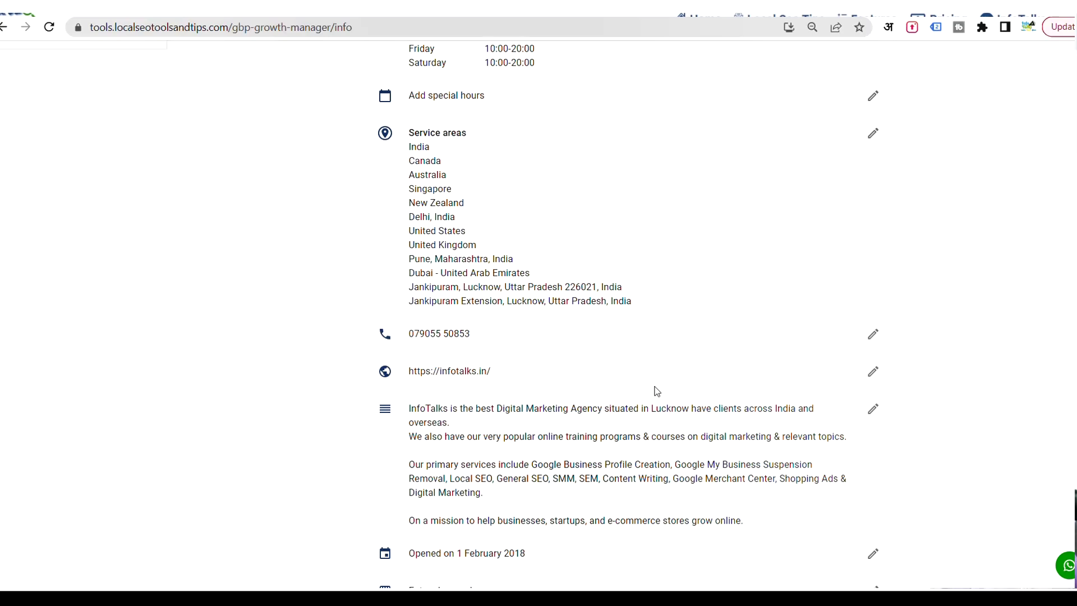
{"action": "scroll", "coordinate": [656, 391], "scroll_direction": "up", "scroll_amount": 5}
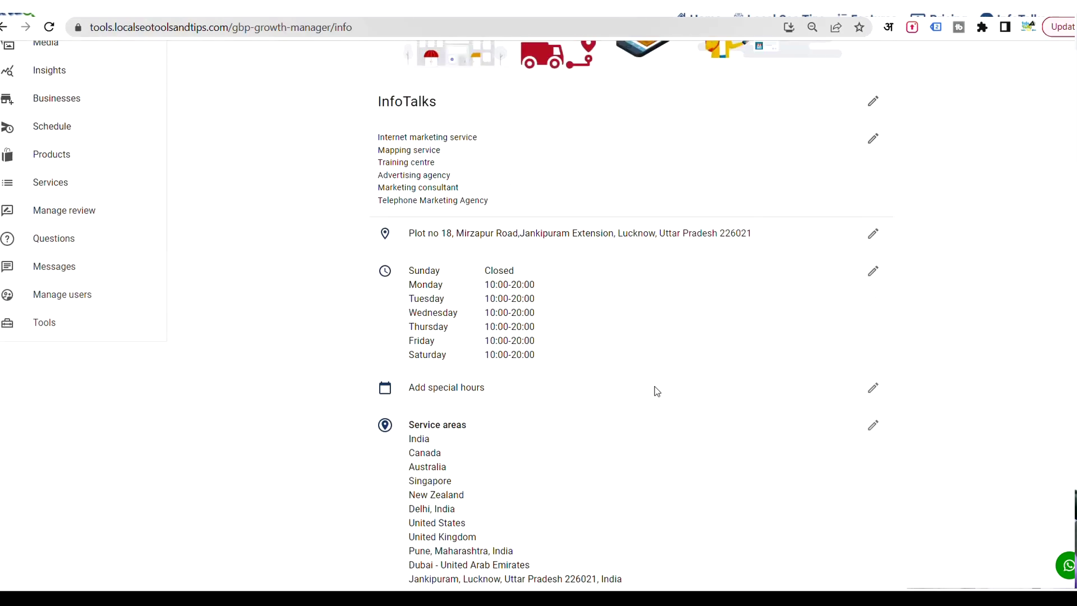
{"action": "left_click", "coordinate": [873, 388]}
{"action": "left_click", "coordinate": [741, 376]}
{"action": "scroll", "coordinate": [611, 430], "scroll_direction": "up", "scroll_amount": 3}
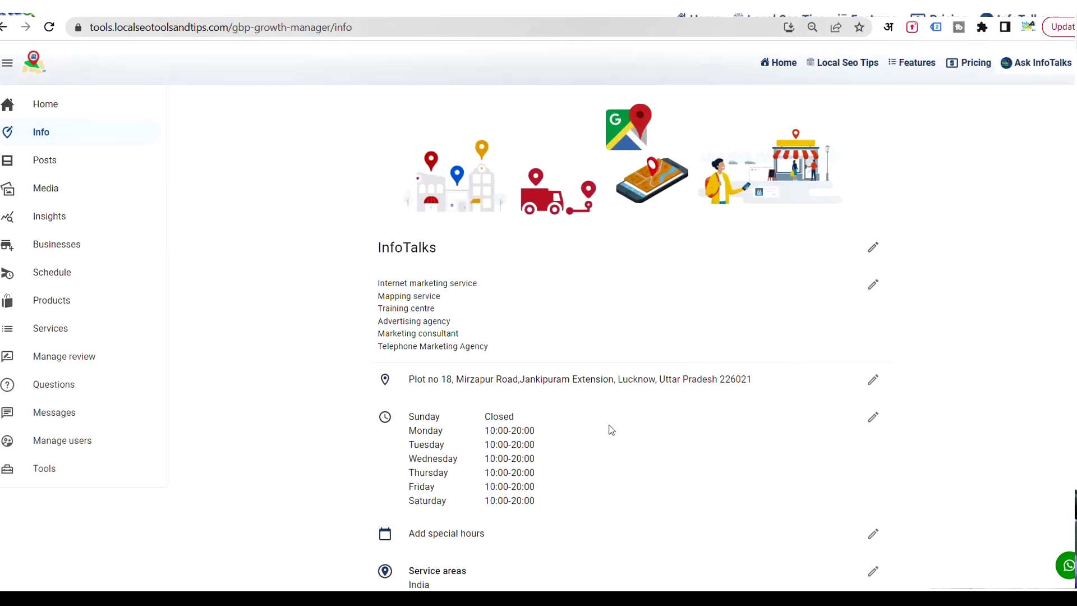
- From the Home dashboard, open Additional settings showing notifications, managers, support and the ChatGPT API key
{"action": "left_click", "coordinate": [51, 107]}
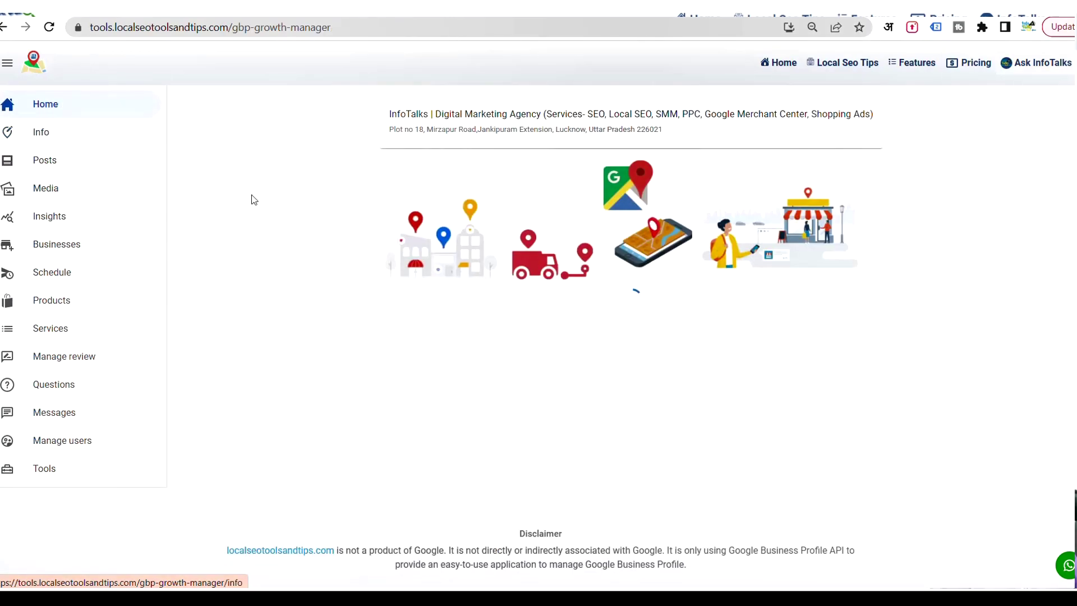
{"action": "scroll", "coordinate": [318, 240], "scroll_direction": "down", "scroll_amount": 3}
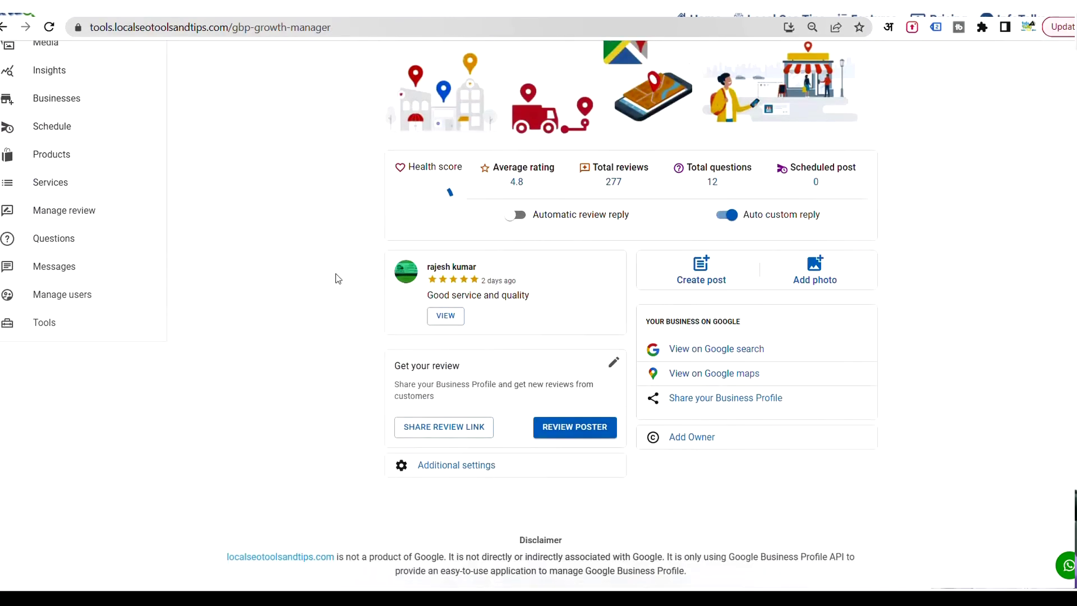
{"action": "left_click", "coordinate": [471, 473]}
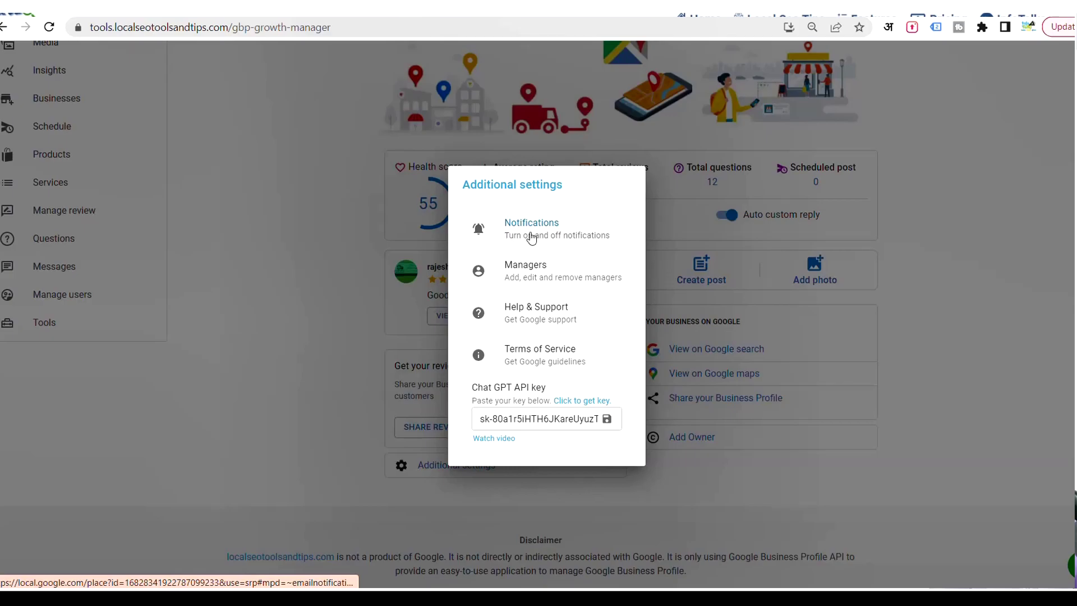
- Close Additional settings, reopen it for another look, then close it again
{"action": "left_click", "coordinate": [395, 328]}
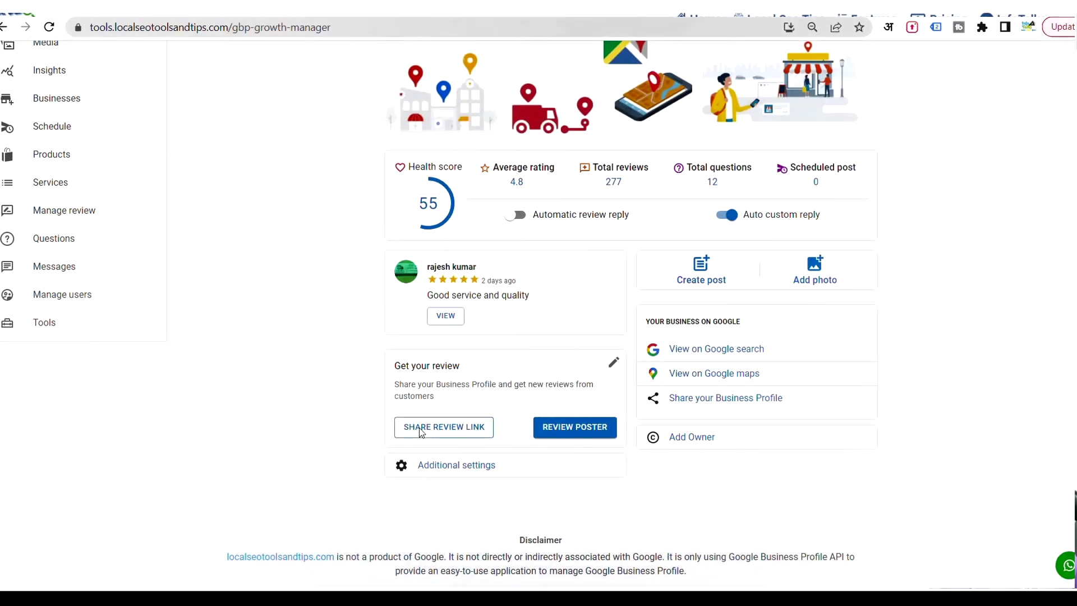
{"action": "left_click", "coordinate": [460, 467]}
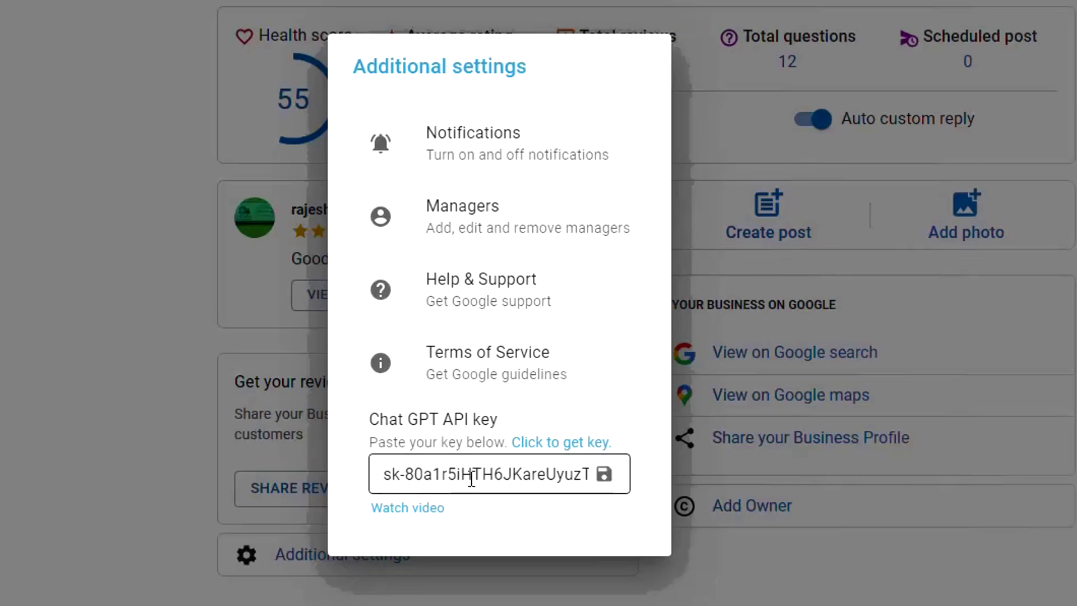
{"action": "left_click", "coordinate": [203, 394]}
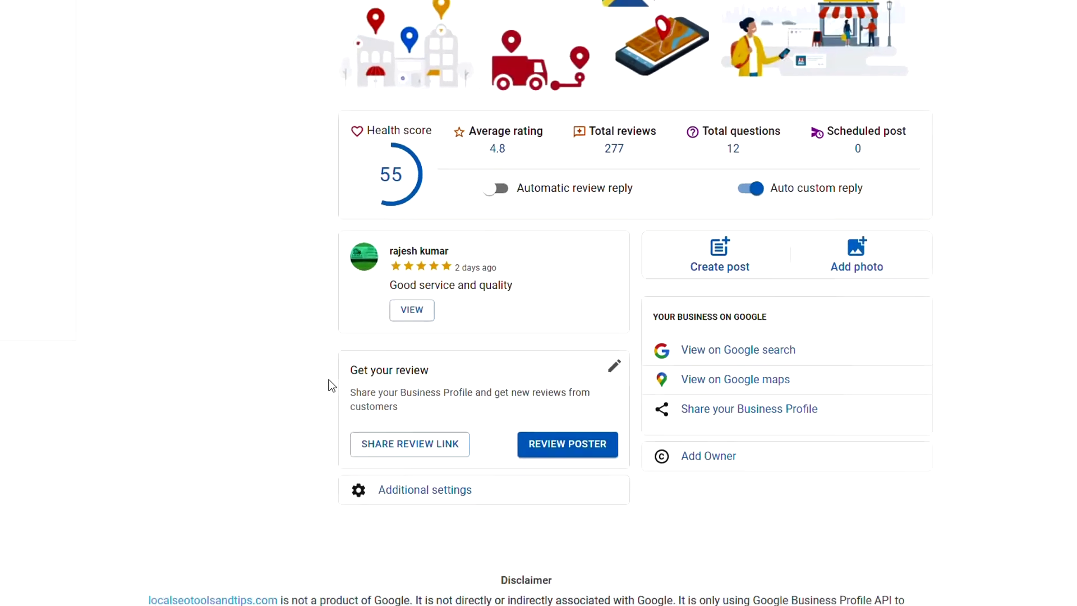
- Open the Add owner dialog and place the cursor in its email field
{"action": "scroll", "coordinate": [375, 373], "scroll_direction": "up", "scroll_amount": 3}
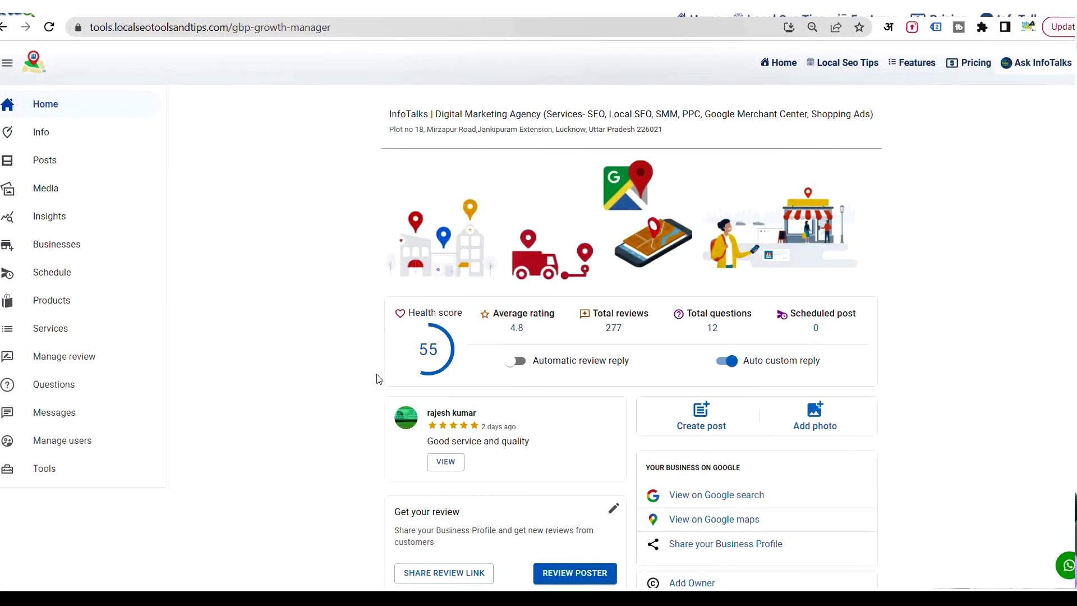
{"action": "scroll", "coordinate": [611, 448], "scroll_direction": "down", "scroll_amount": 6}
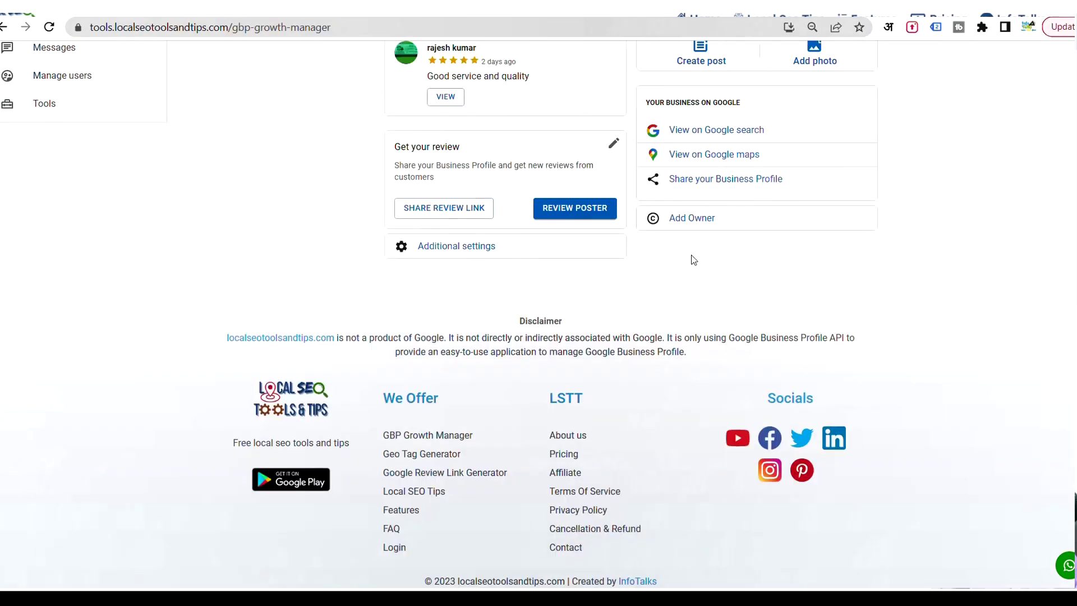
{"action": "left_click", "coordinate": [691, 217]}
{"action": "left_click", "coordinate": [530, 334]}
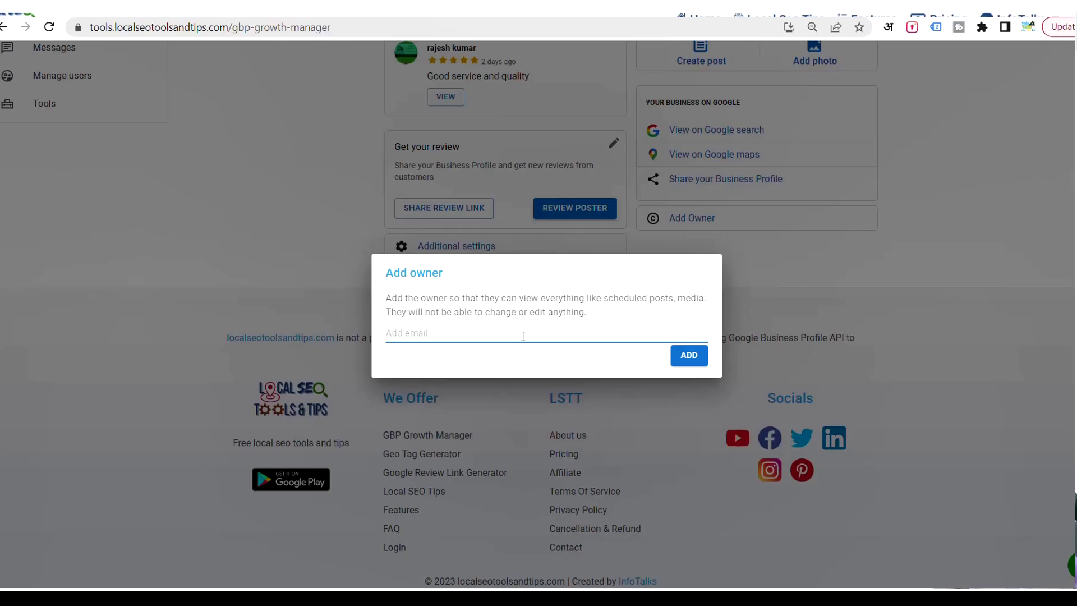
{"action": "left_click", "coordinate": [601, 241]}
{"action": "left_click", "coordinate": [677, 222]}
{"action": "left_click", "coordinate": [799, 267]}
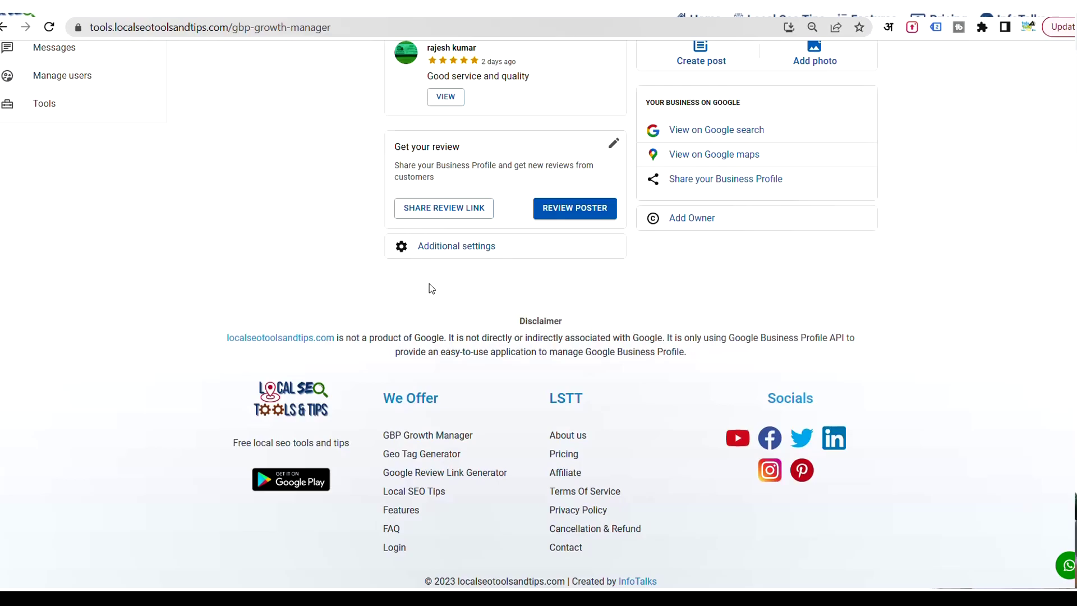
{"action": "scroll", "coordinate": [429, 284], "scroll_direction": "up", "scroll_amount": 4}
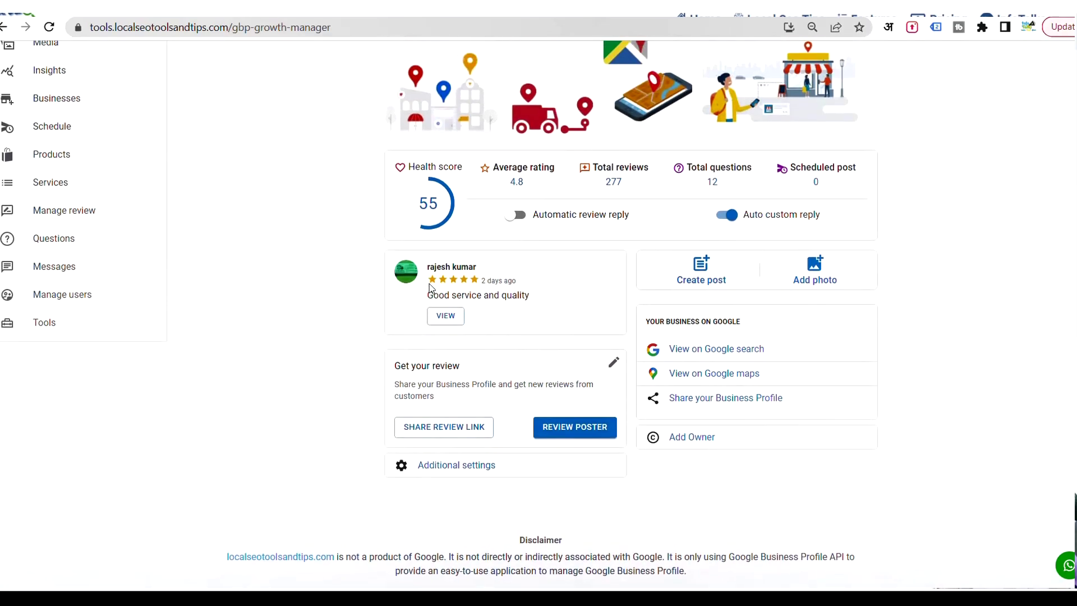
{"action": "left_click", "coordinate": [693, 439]}
{"action": "left_click", "coordinate": [425, 332]}
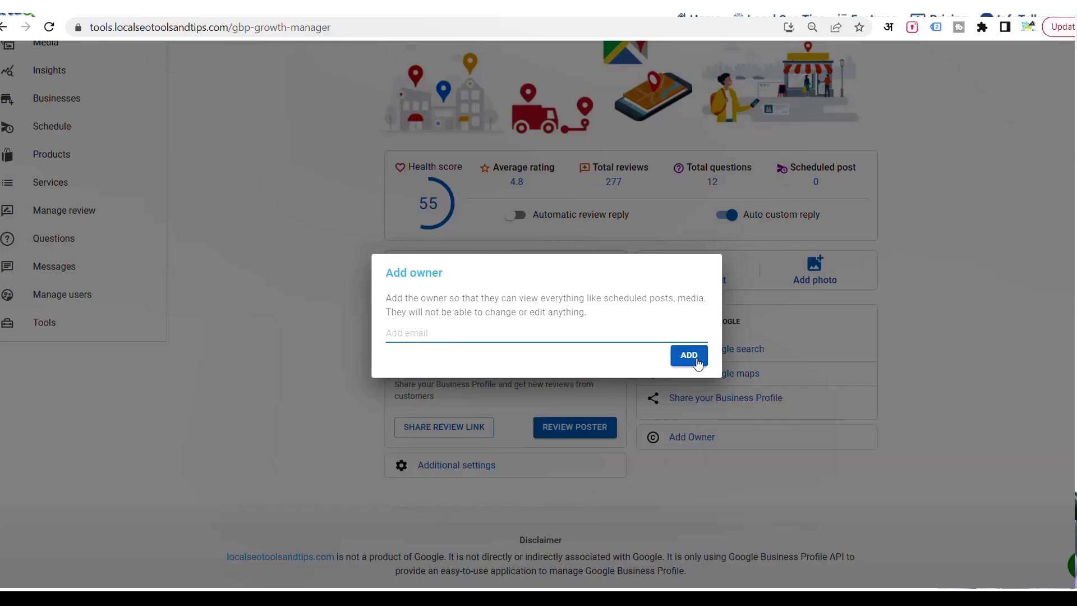
- Dismiss the Add owner dialog and go to the Tools page
{"action": "left_click", "coordinate": [322, 201]}
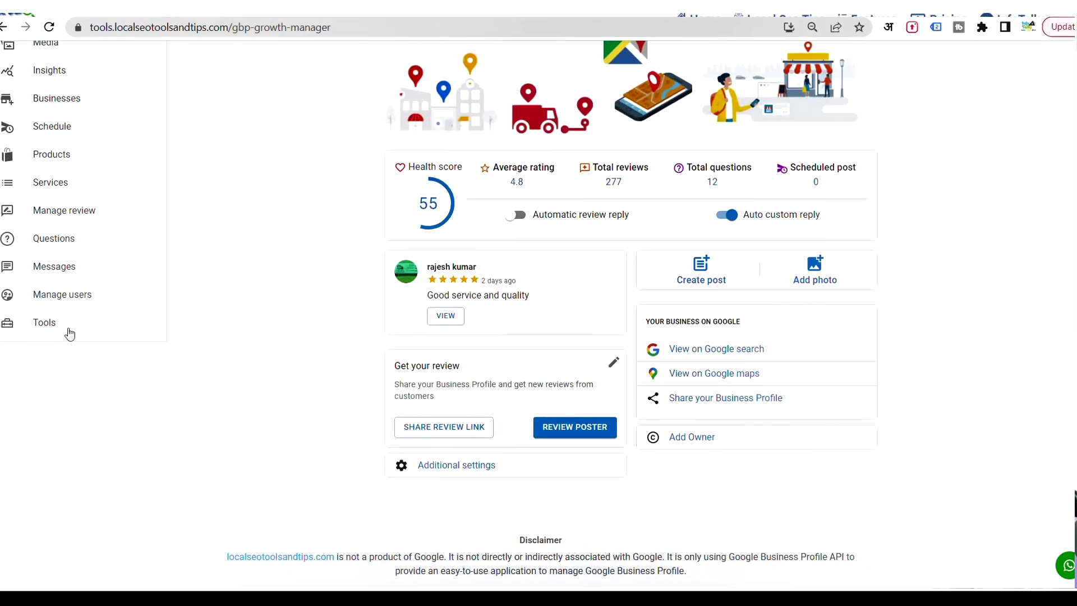
{"action": "left_click", "coordinate": [52, 328]}
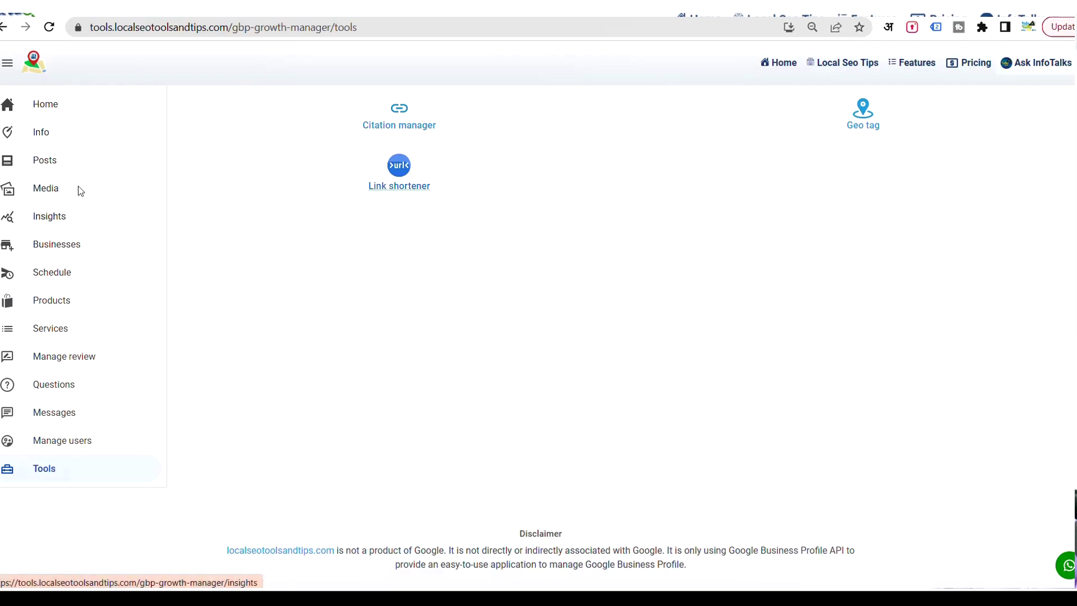
- Open the Media page and switch to the CUSTOMERS category
{"action": "left_click", "coordinate": [43, 196]}
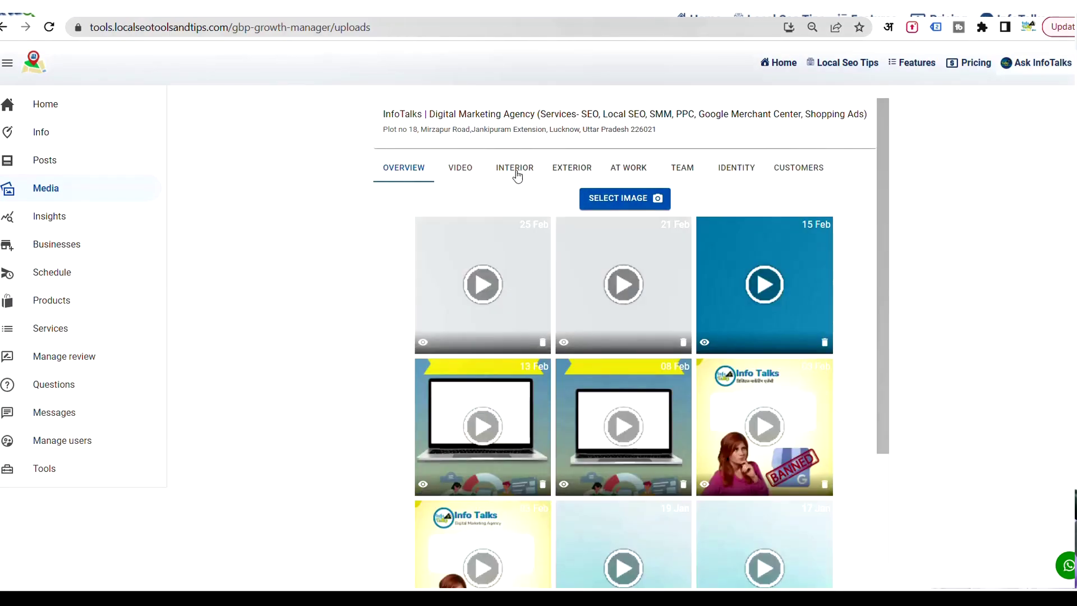
{"action": "left_click", "coordinate": [809, 170]}
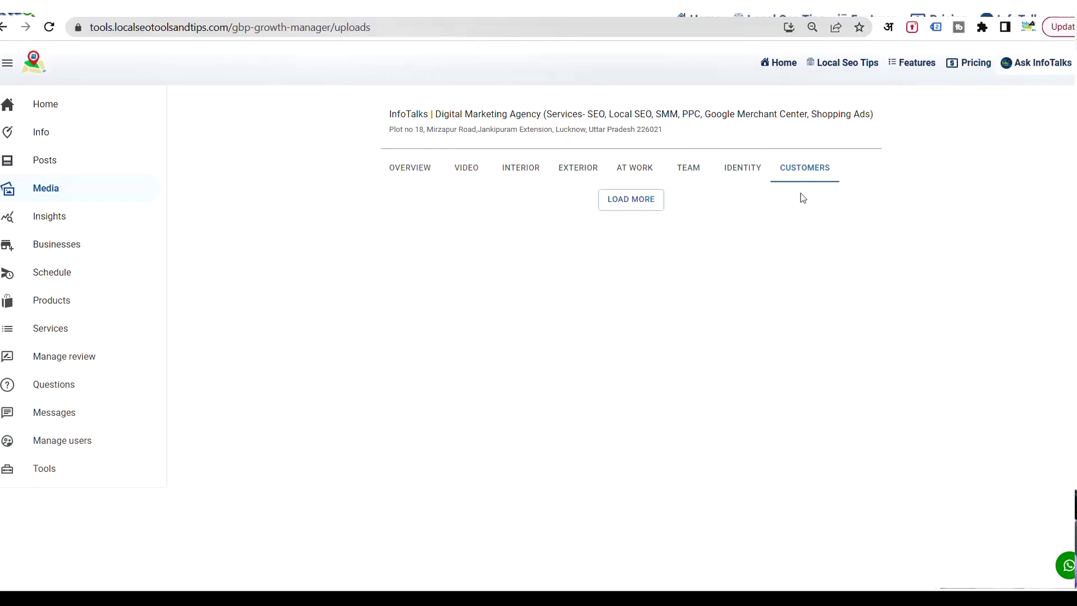